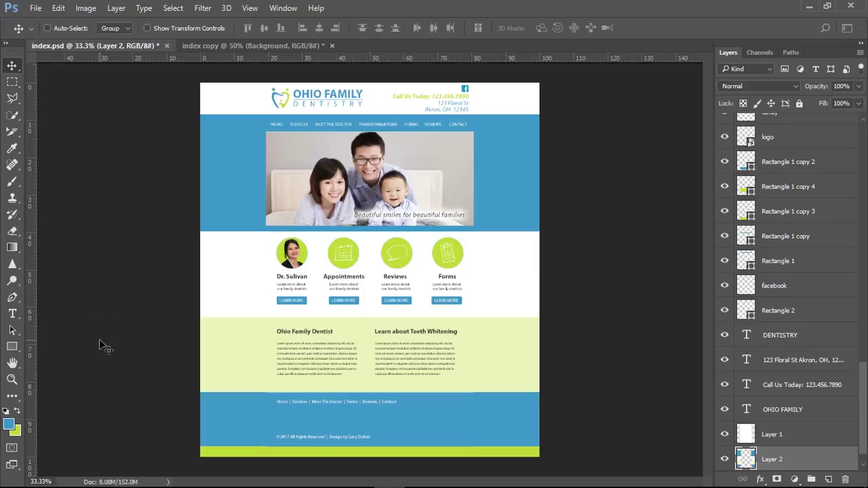
# Step: Switch to the index copy mockup and pan through its labeled header, nav, banner, article, section, footer and spacer areas
pyautogui.click(213, 46)
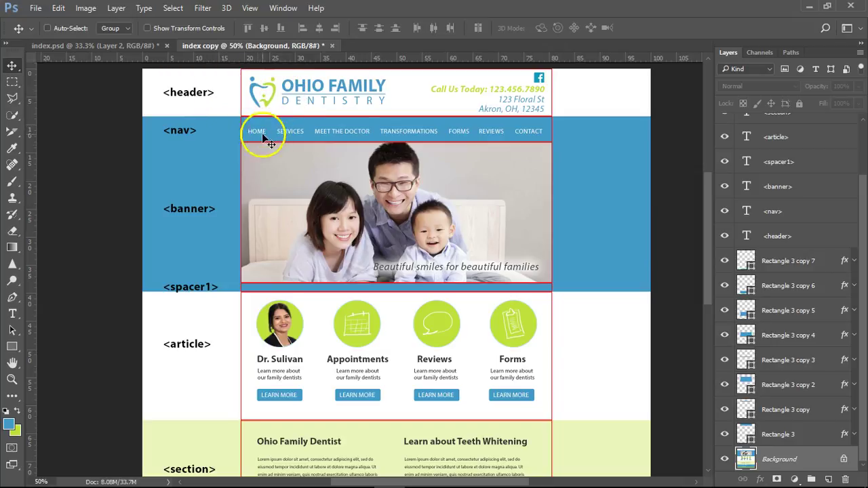
pyautogui.moveTo(285, 215); pyautogui.dragTo(275, 91)
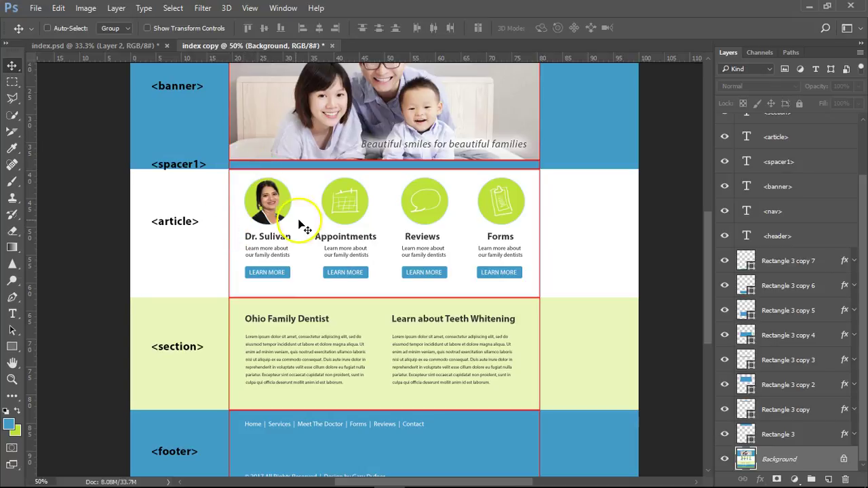
pyautogui.moveTo(288, 348); pyautogui.dragTo(287, 267)
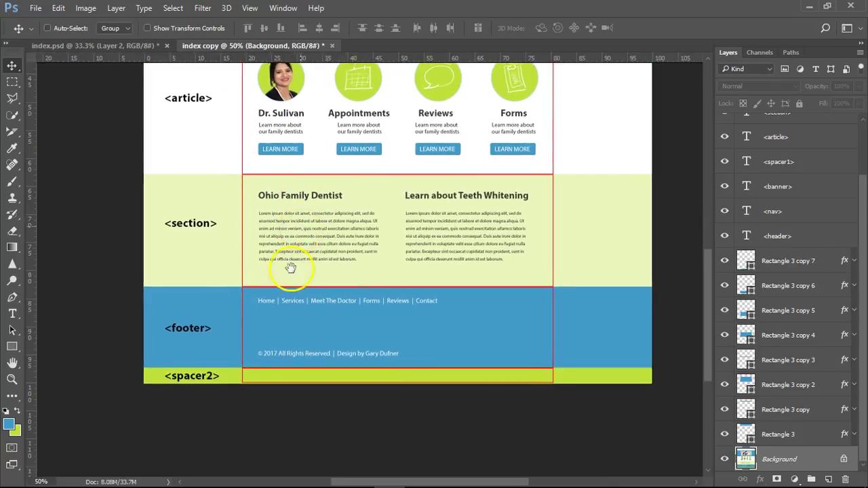
pyautogui.scroll(8, 332, 323)
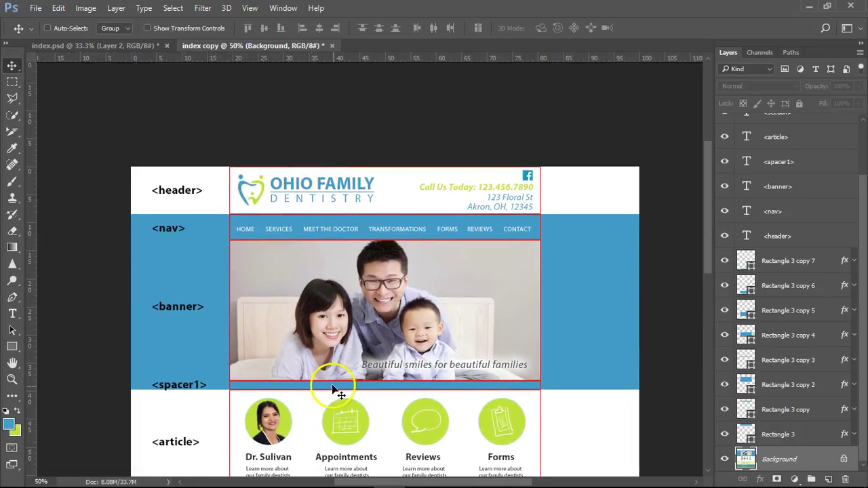
pyautogui.moveTo(344, 381); pyautogui.dragTo(348, 95)
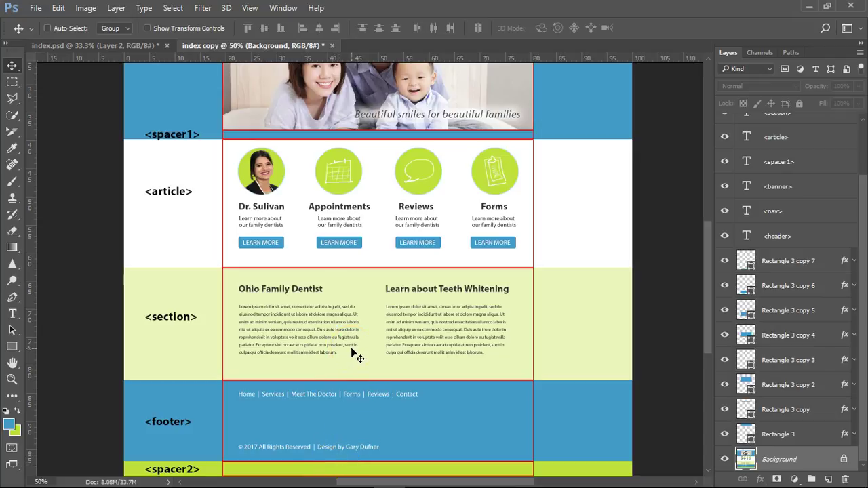
pyautogui.scroll(6, 427, 306)
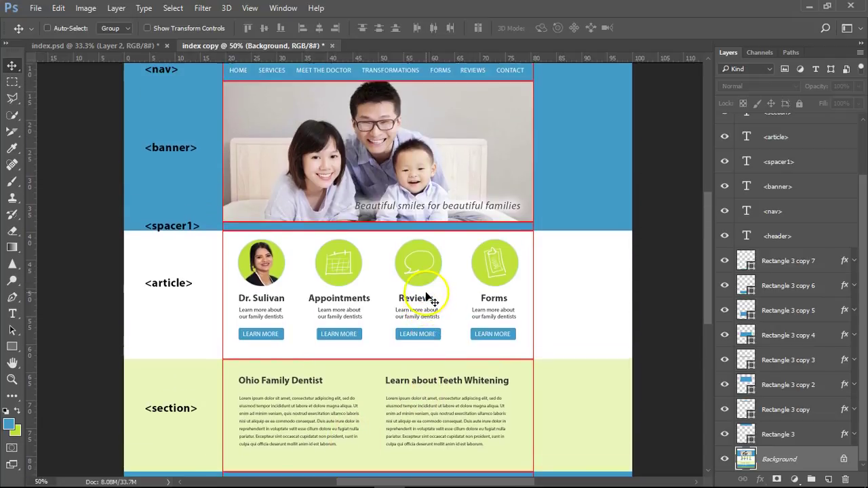
pyautogui.scroll(2, 426, 296)
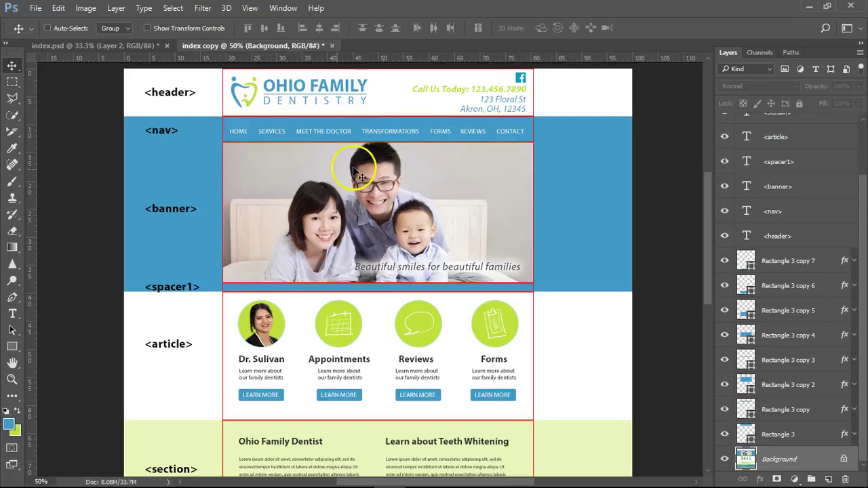
pyautogui.scroll(-3, 423, 226)
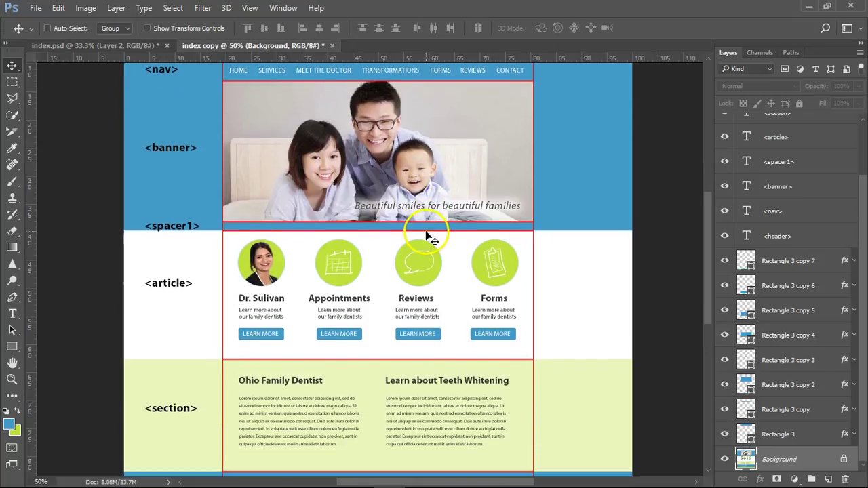
pyautogui.scroll(-4, 426, 236)
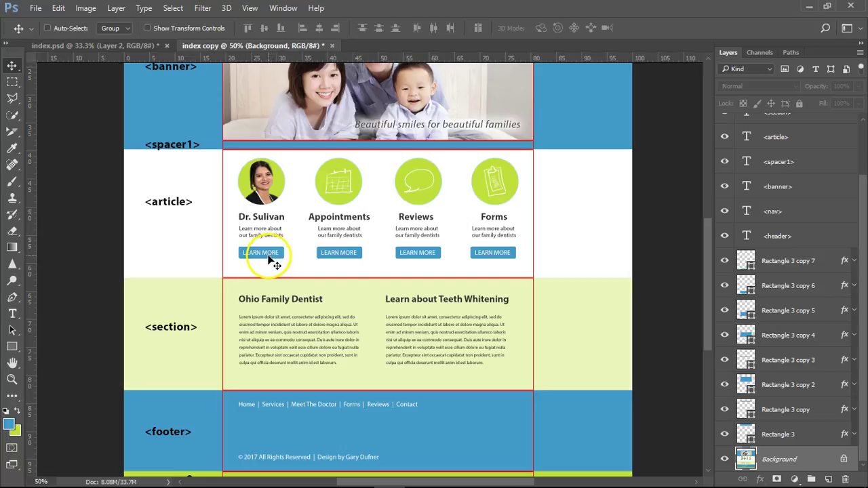
pyautogui.scroll(-1, 440, 278)
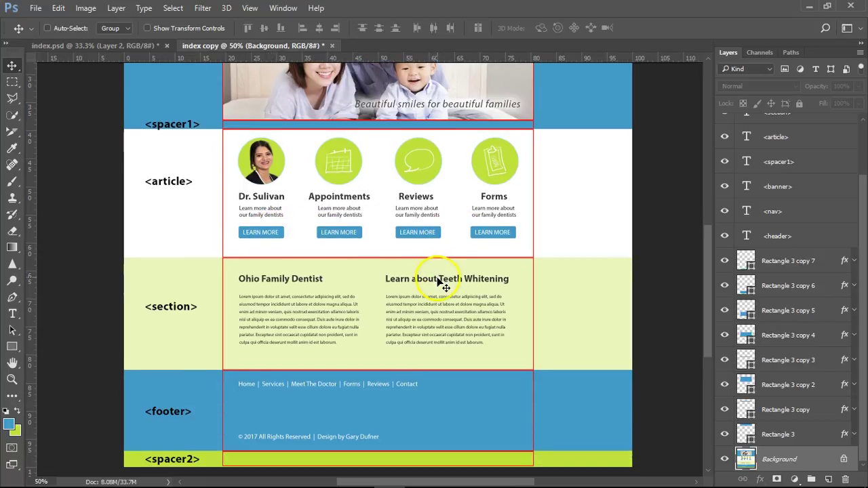
pyautogui.scroll(2, 439, 285)
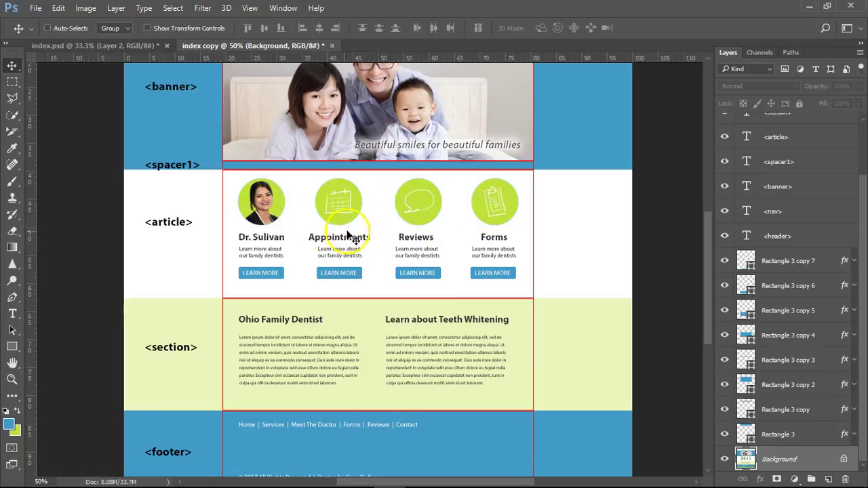
pyautogui.scroll(-1, 434, 265)
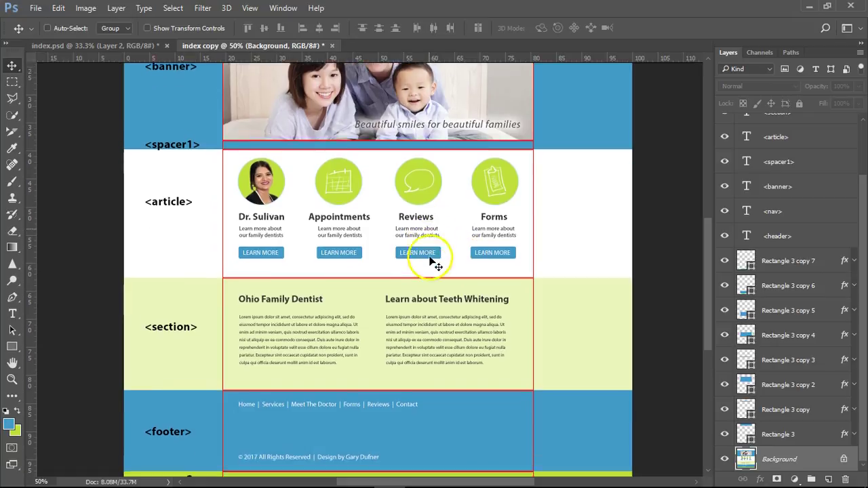
pyautogui.scroll(-1, 430, 262)
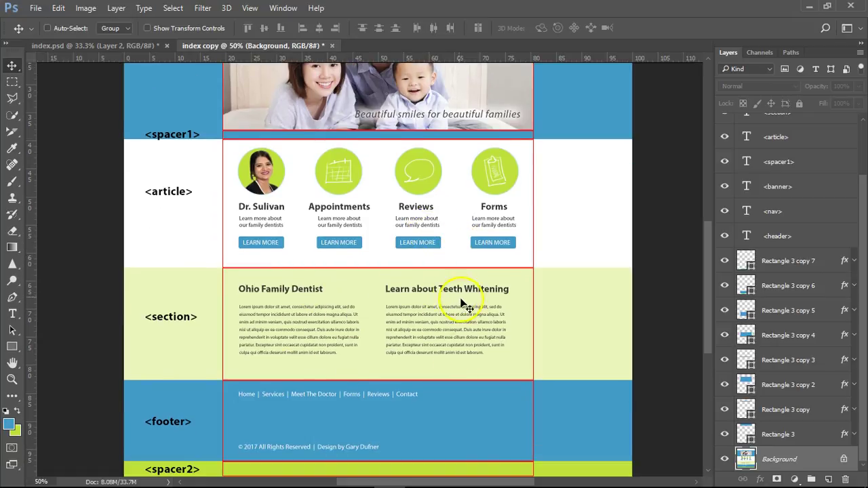
pyautogui.scroll(-3, 461, 304)
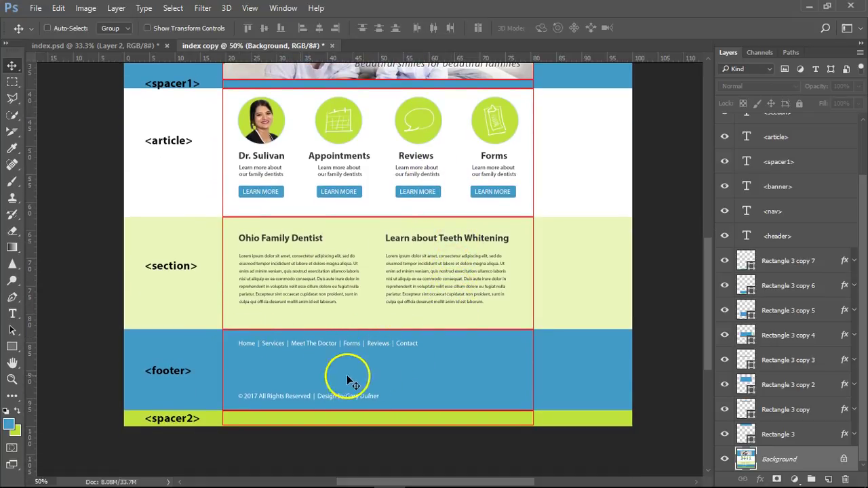
pyautogui.scroll(15, 427, 330)
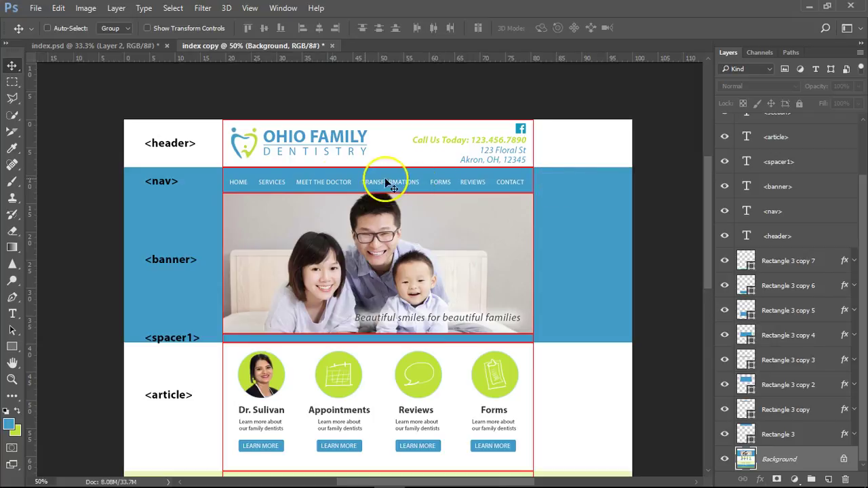
pyautogui.scroll(-2, 571, 237)
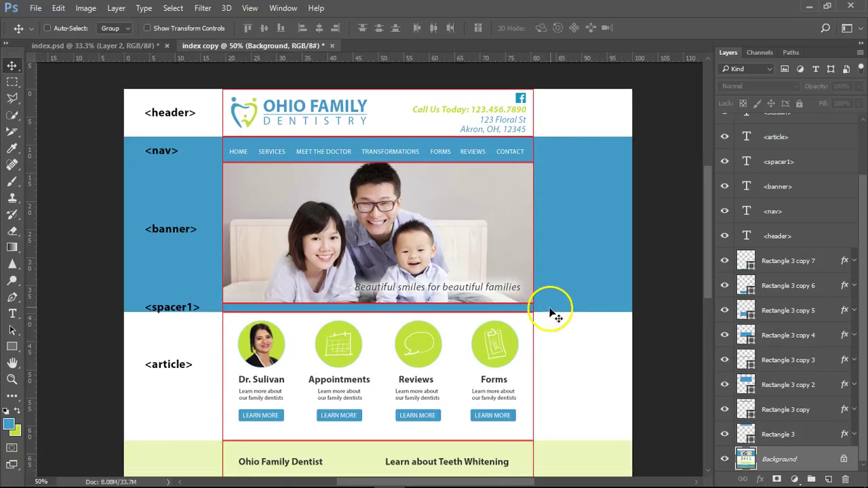
pyautogui.scroll(-6, 552, 308)
pyautogui.scroll(-5, 553, 303)
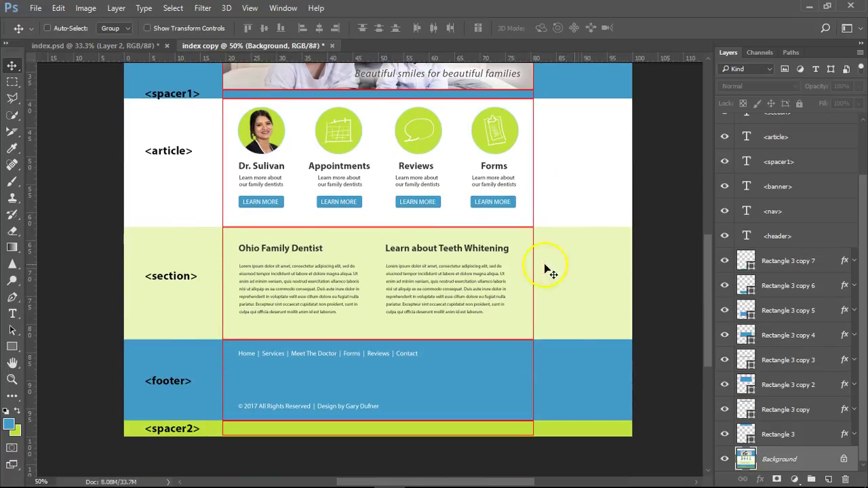
pyautogui.scroll(-2, 549, 271)
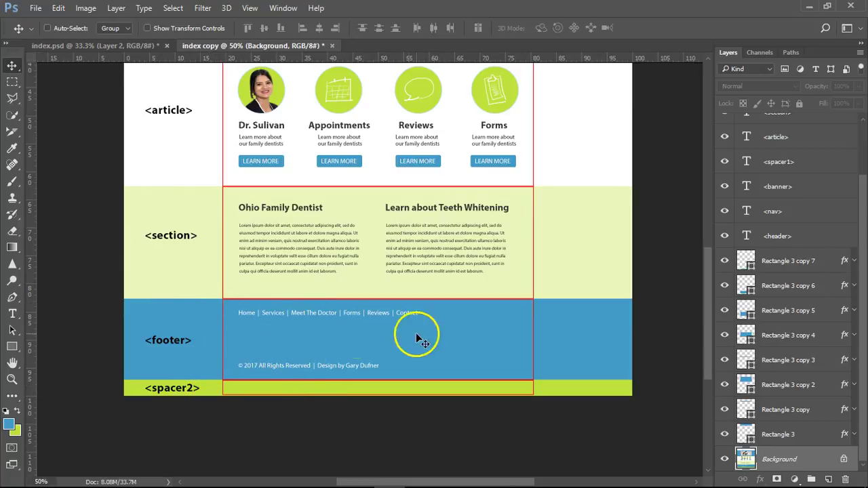
pyautogui.scroll(7, 484, 287)
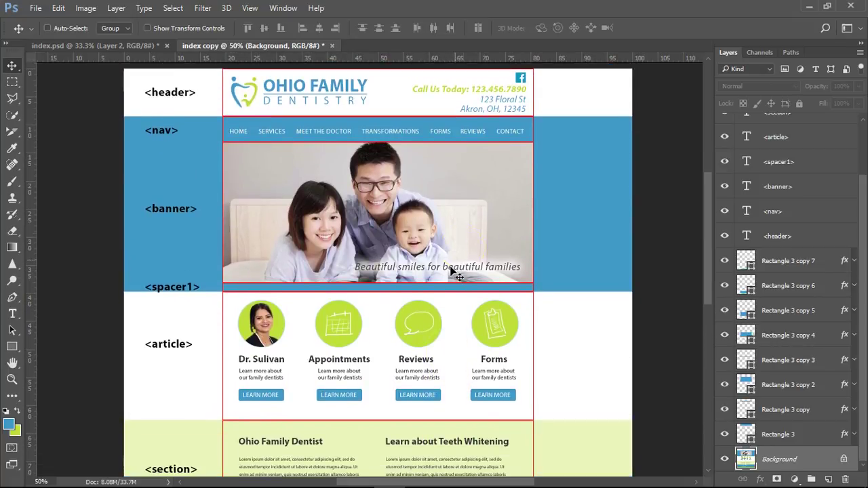
# Step: Save the blank Notepad document as index.html in Desktop\ohiodental, then minimize Notepad
pyautogui.click(809, 7)
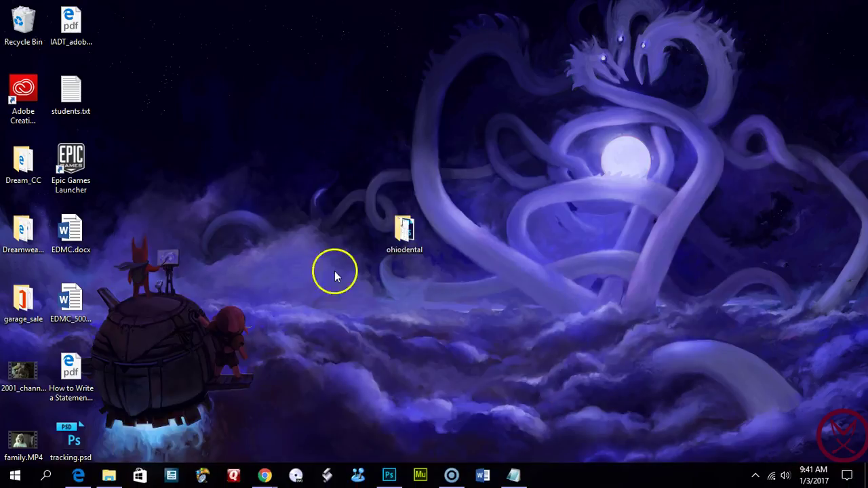
pyautogui.click(516, 478)
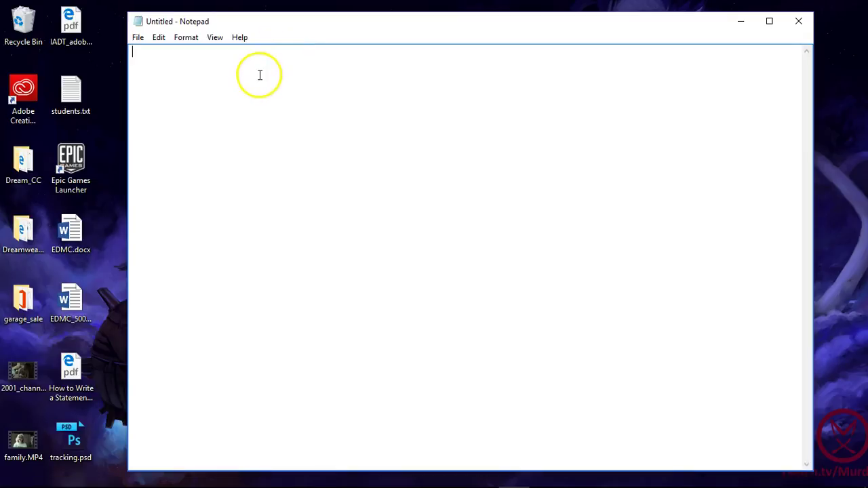
pyautogui.click(137, 38)
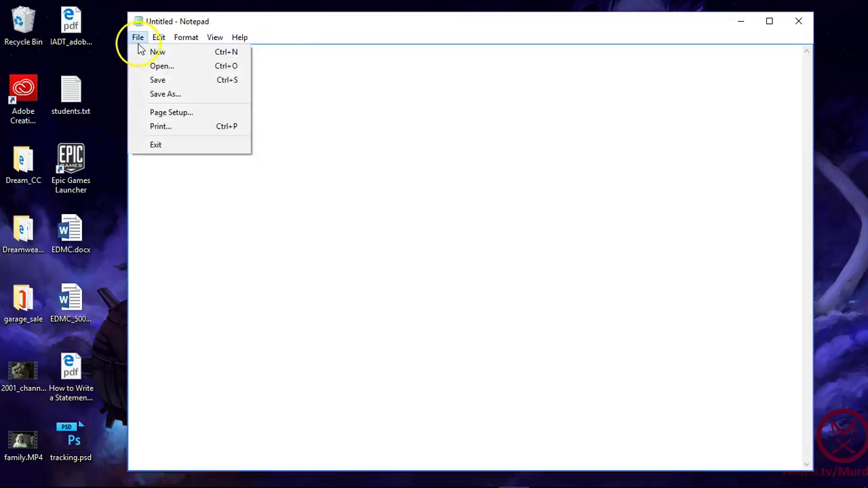
pyautogui.click(161, 94)
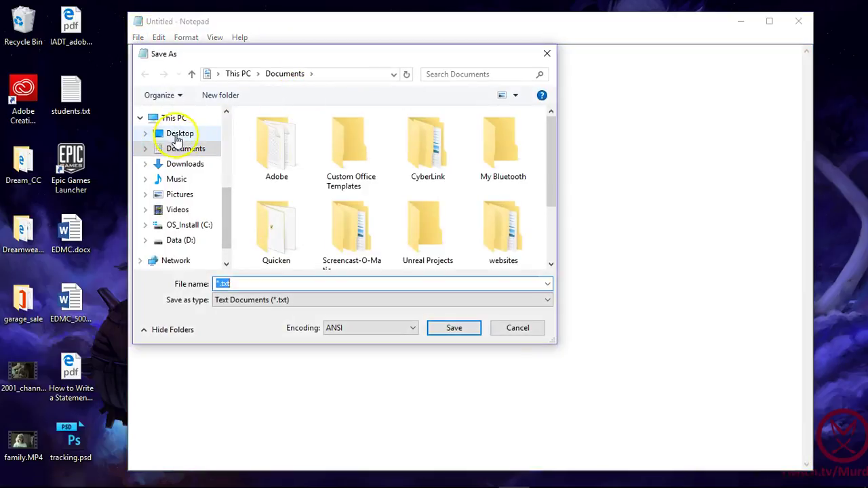
pyautogui.click(177, 135)
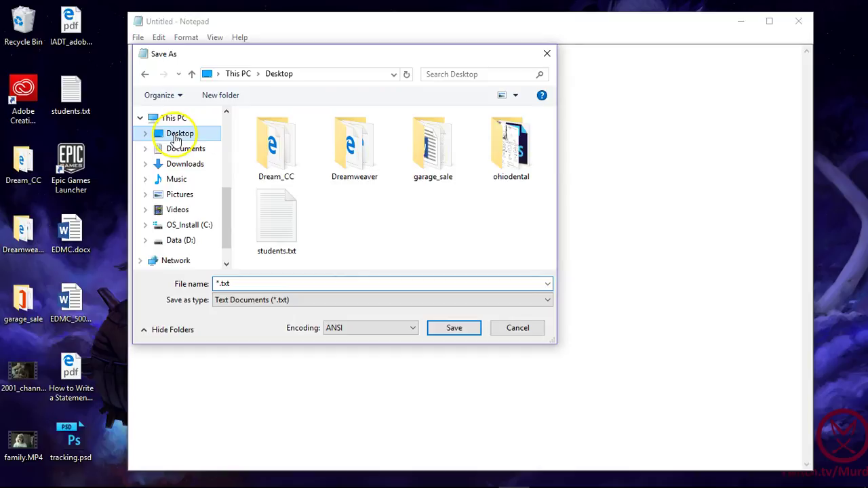
pyautogui.doubleClick(510, 159)
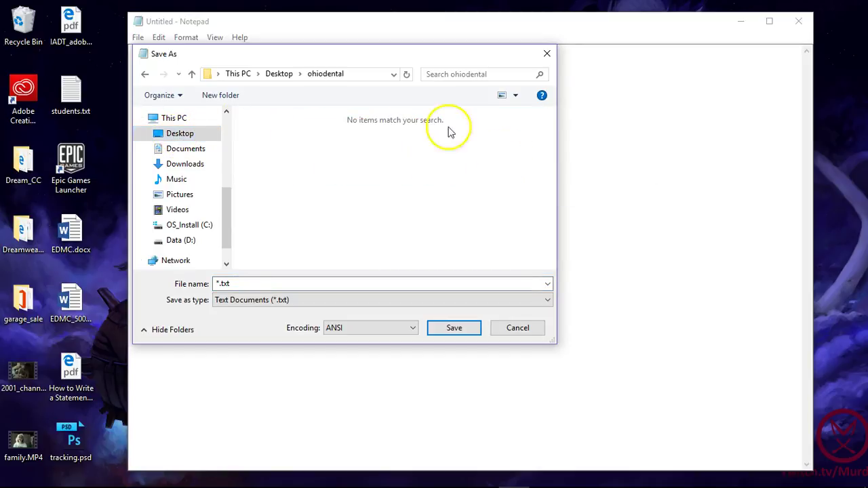
pyautogui.moveTo(246, 285); pyautogui.dragTo(138, 282)
pyautogui.write('index.html')
pyautogui.click(466, 327)
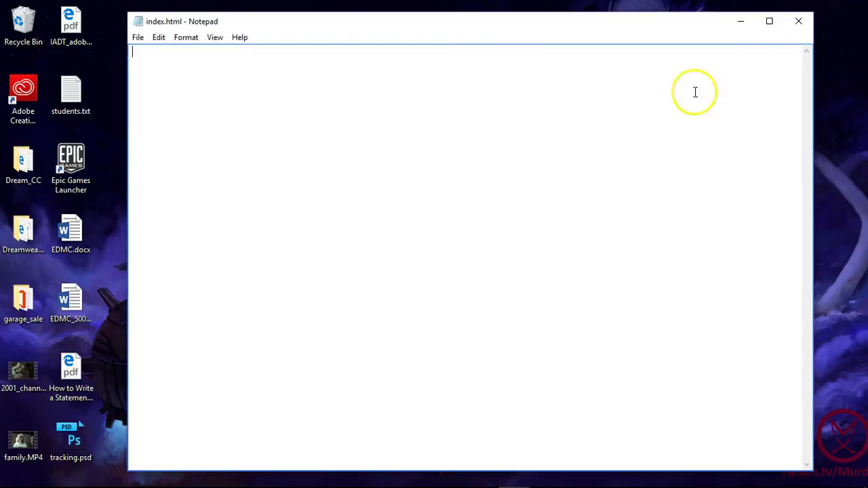
pyautogui.click(740, 22)
# Step: Inside ohiodental, create an images folder and move banner_image.jpg, dr_image.jpg and logo.png into it
pyautogui.doubleClick(407, 232)
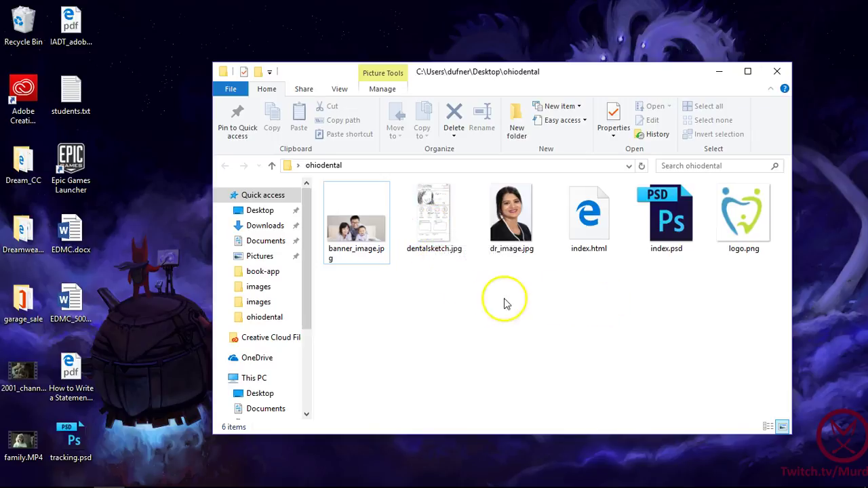
pyautogui.rightClick(459, 297)
pyautogui.moveTo(488, 444)
pyautogui.click(629, 302)
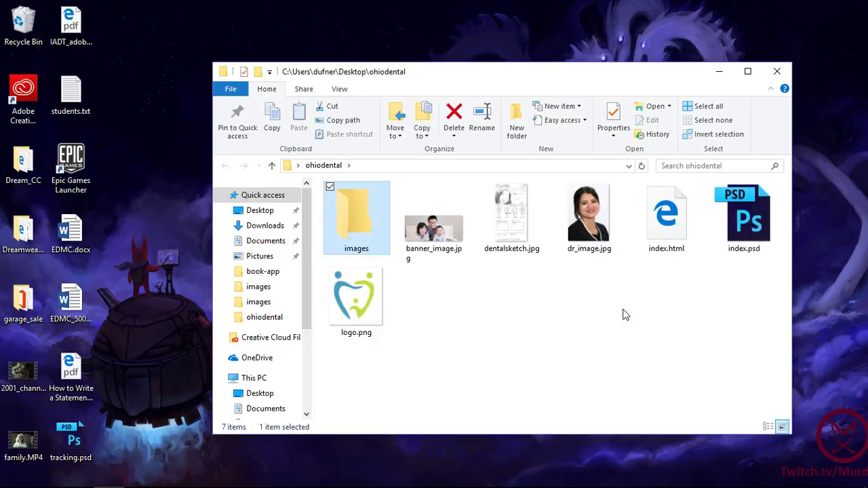
pyautogui.moveTo(411, 218); pyautogui.dragTo(378, 236)
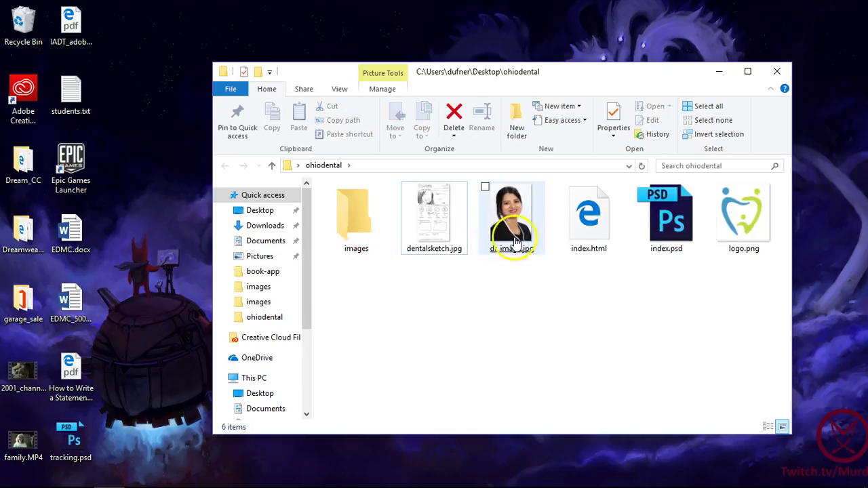
pyautogui.moveTo(522, 226); pyautogui.dragTo(356, 214)
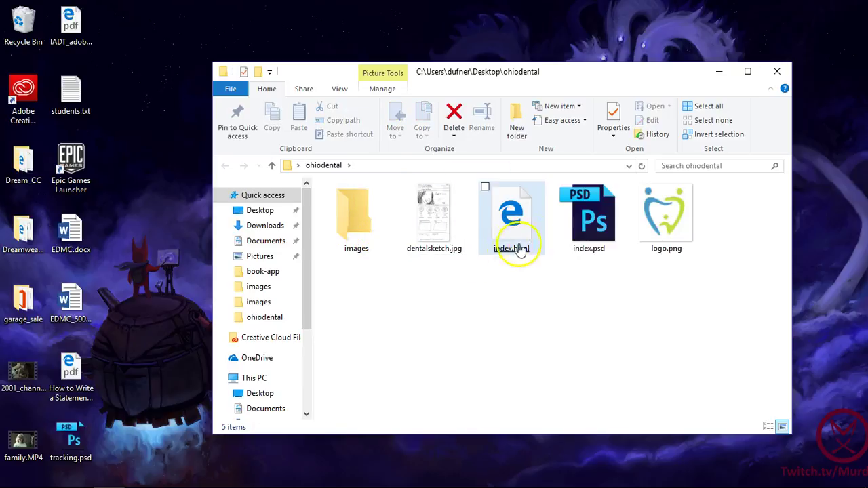
pyautogui.moveTo(656, 226); pyautogui.dragTo(352, 249)
# Step: Create another new folder in ohiodental to become image_original
pyautogui.rightClick(447, 292)
pyautogui.moveTo(523, 442)
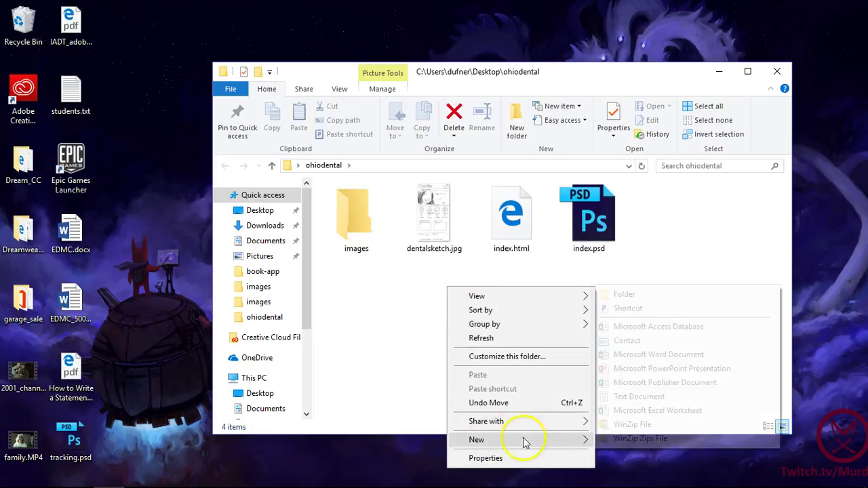
pyautogui.click(631, 291)
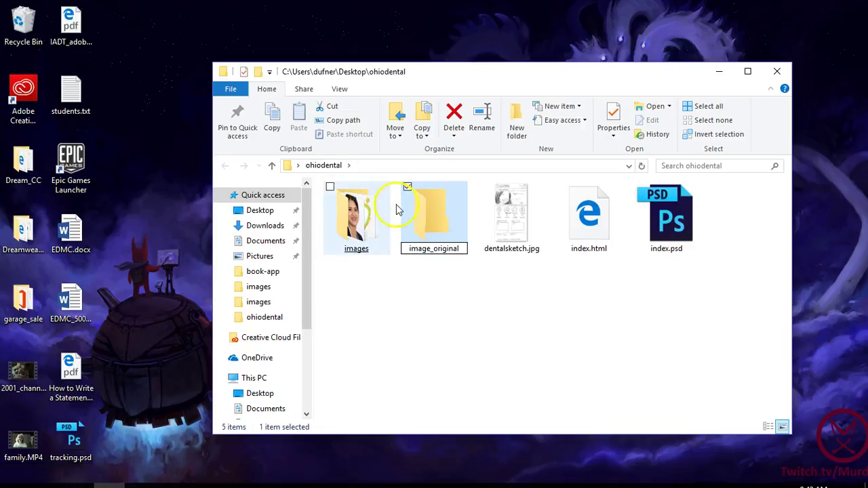
# Step: Finish naming the image_original folder and move dentalsketch.jpg and index.psd into it
pyautogui.click(536, 291)
pyautogui.moveTo(510, 198); pyautogui.dragTo(450, 252)
pyautogui.moveTo(617, 249); pyautogui.dragTo(426, 245)
# Step: Create a new folder named css in ohiodental
pyautogui.rightClick(612, 239)
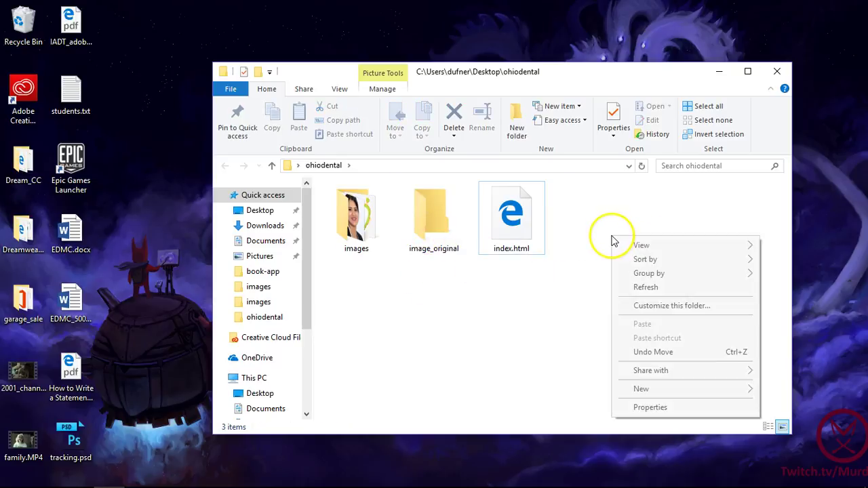
pyautogui.moveTo(642, 390)
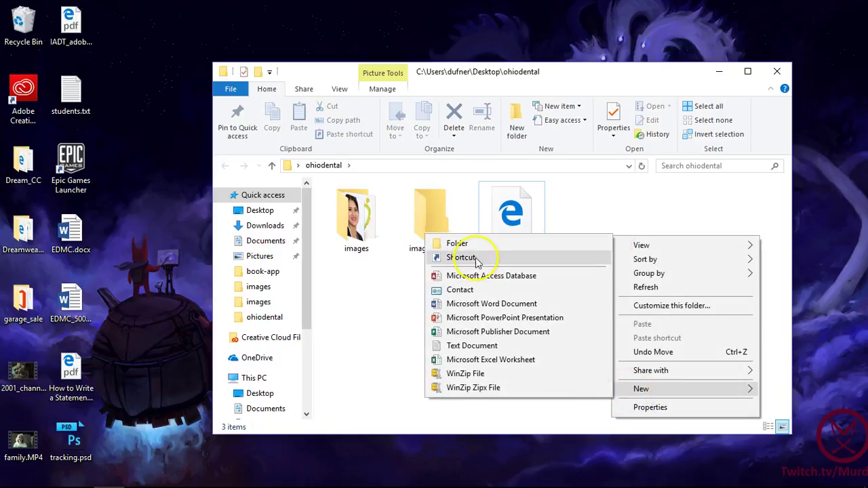
pyautogui.click(475, 227)
pyautogui.write('css')
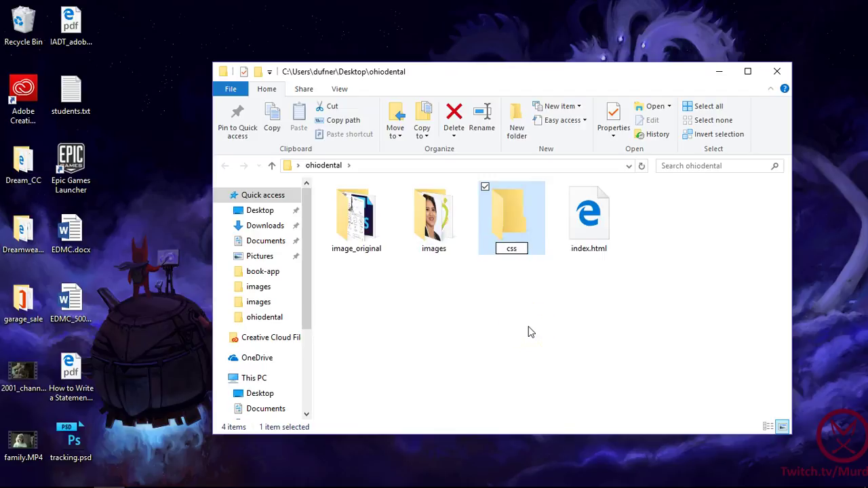
pyautogui.press('Return')
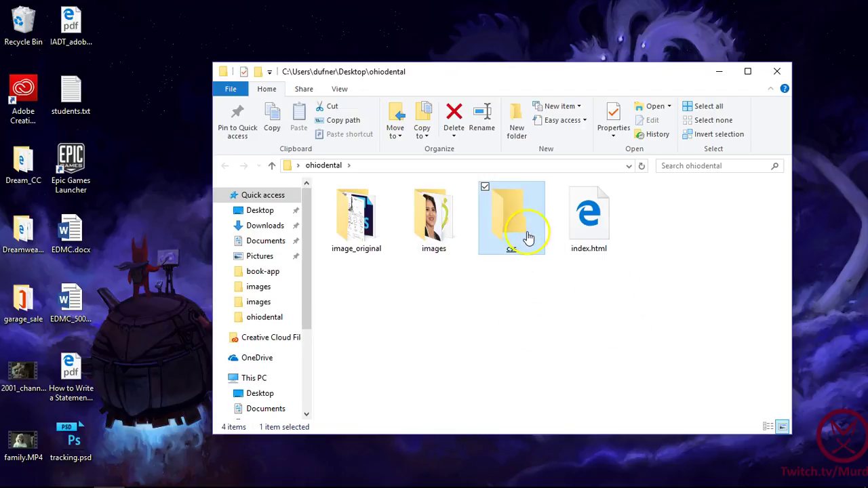
# Step: Re-save the blank index.html document as stylesheet.css in the ohiodental\css folder
pyautogui.moveTo(474, 475)
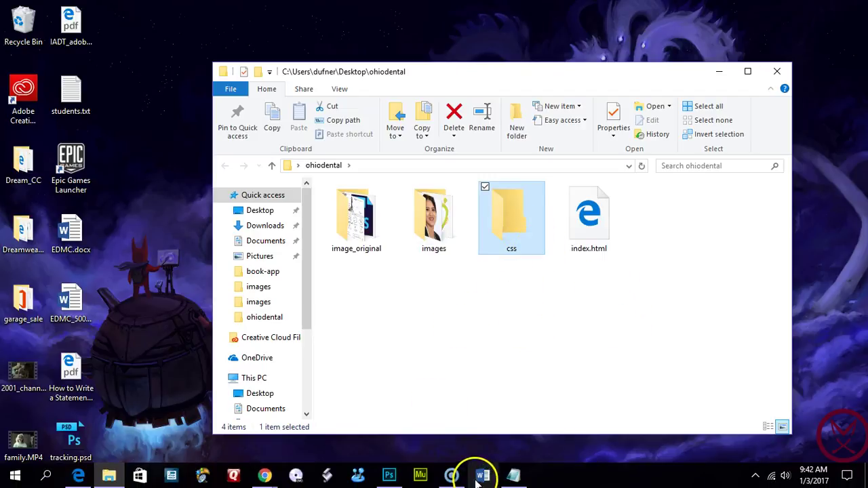
pyautogui.click(512, 475)
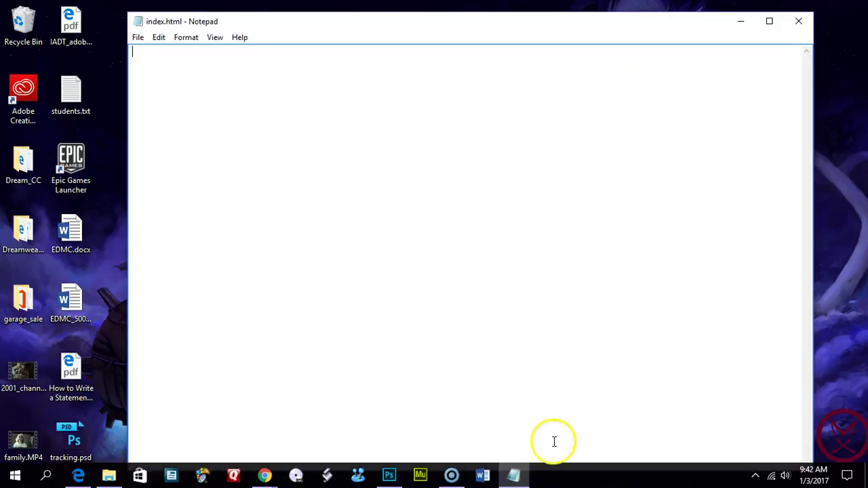
pyautogui.click(138, 38)
pyautogui.click(155, 93)
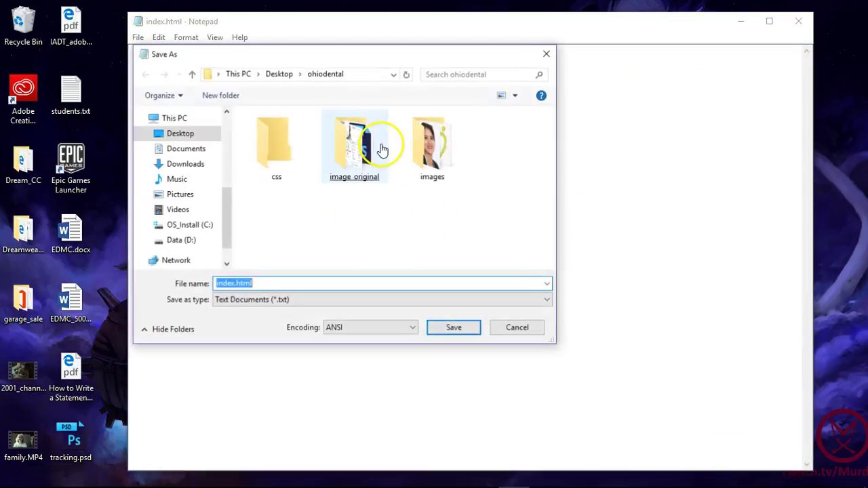
pyautogui.click(274, 285)
pyautogui.moveTo(273, 284); pyautogui.dragTo(181, 285)
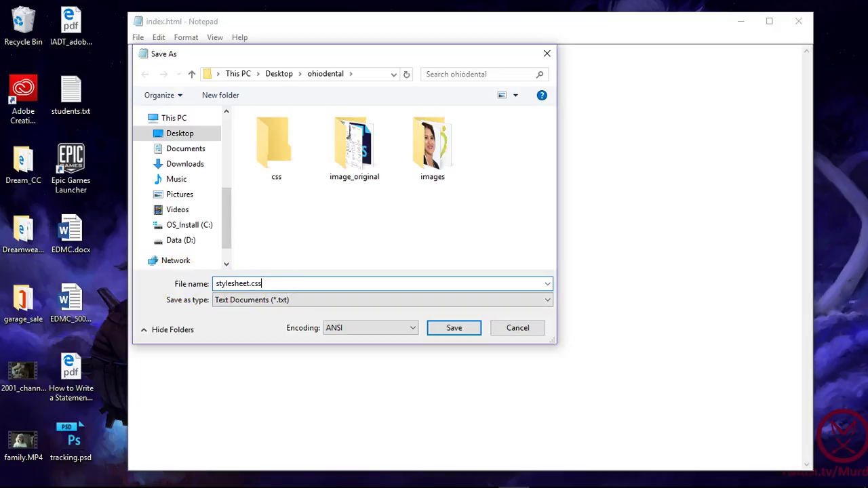
pyautogui.click(273, 153)
pyautogui.click(458, 326)
pyautogui.click(454, 328)
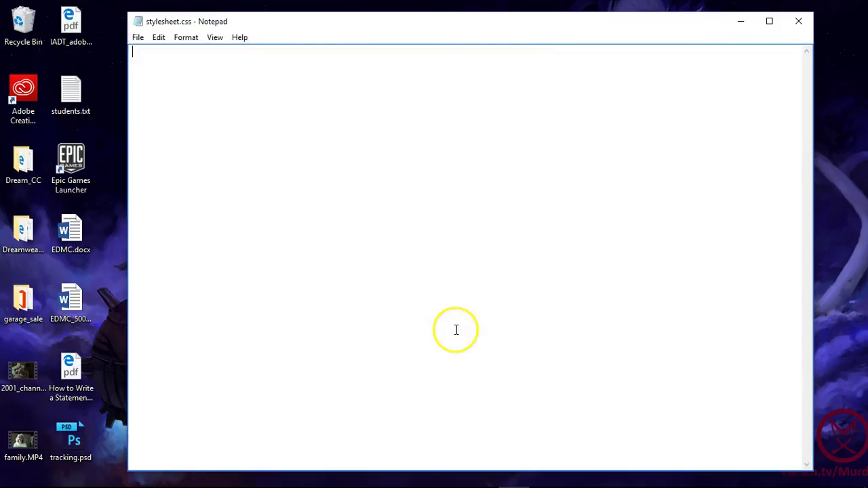